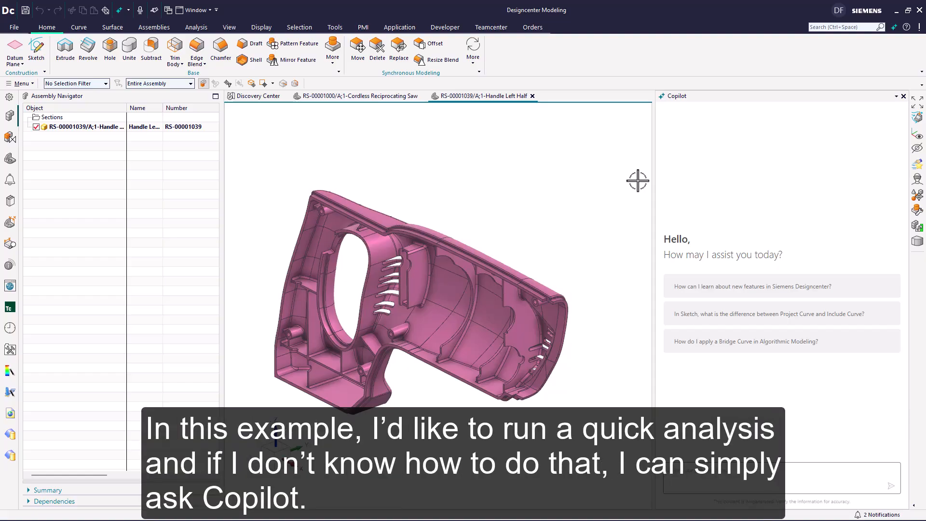
- Ask Copilot "How can I quickly run structural analysis on this part?" and open the documentation source cited in its answer
click(717, 476)
text(How can I quickl)
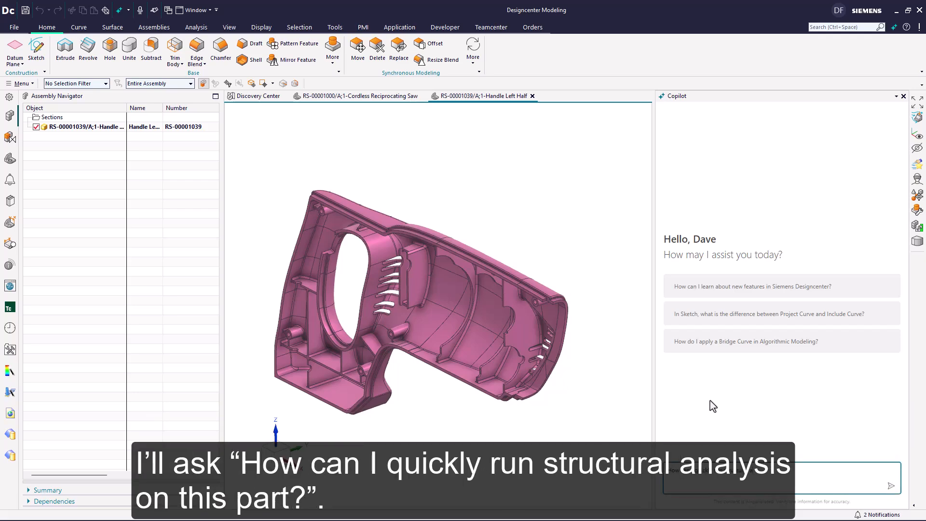
text(y run structural analysis on this part?)
key(Return)
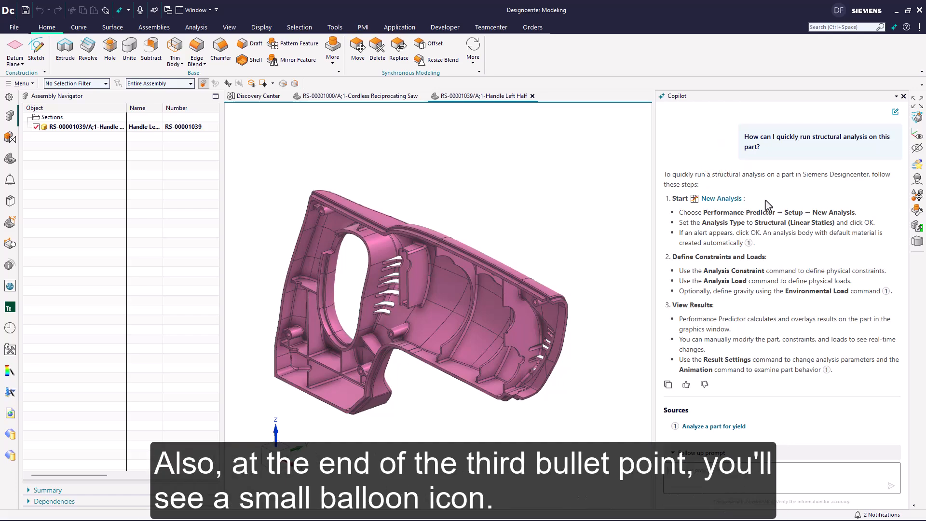
click(749, 243)
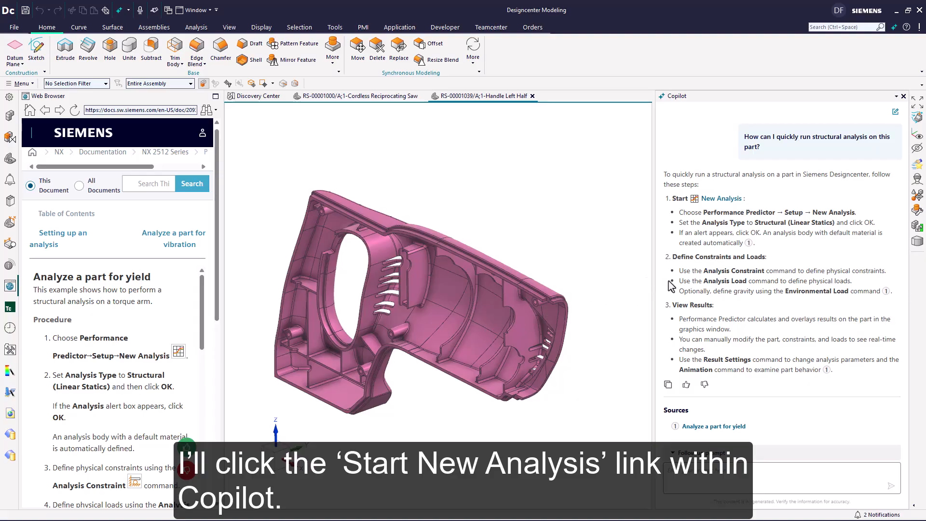
- Create a new Structural (Linear Statics) analysis named Linear Statics with coarse automatic resolution from Copilot's suggested command
click(727, 198)
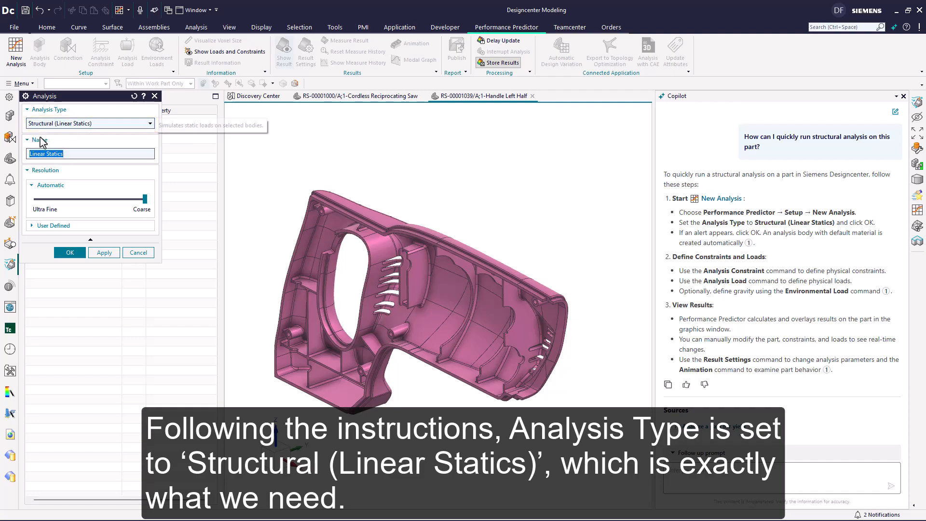
click(68, 254)
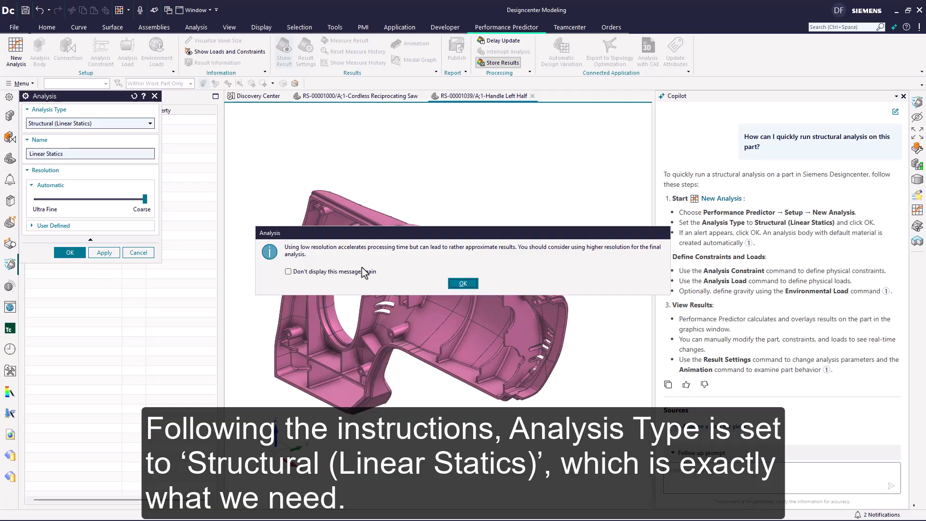
click(455, 283)
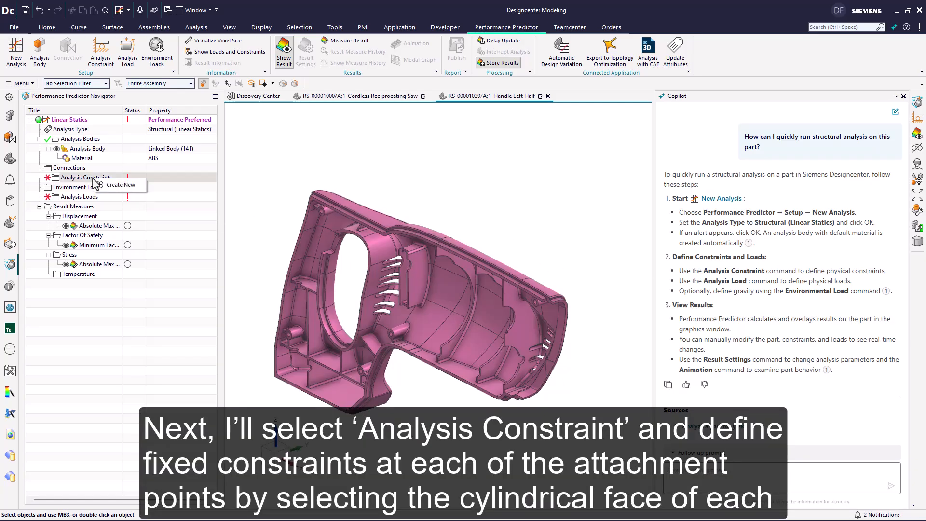
- Add a Fixed analysis constraint on the cylindrical hole faces of the handle's five attachment bosses
double_click(93, 179)
scroll(318, 208, up, 5)
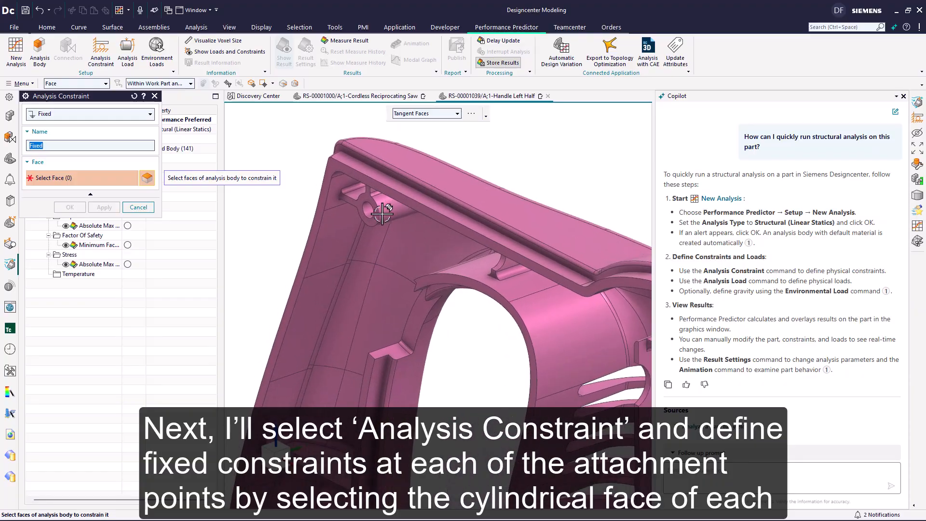
click(371, 212)
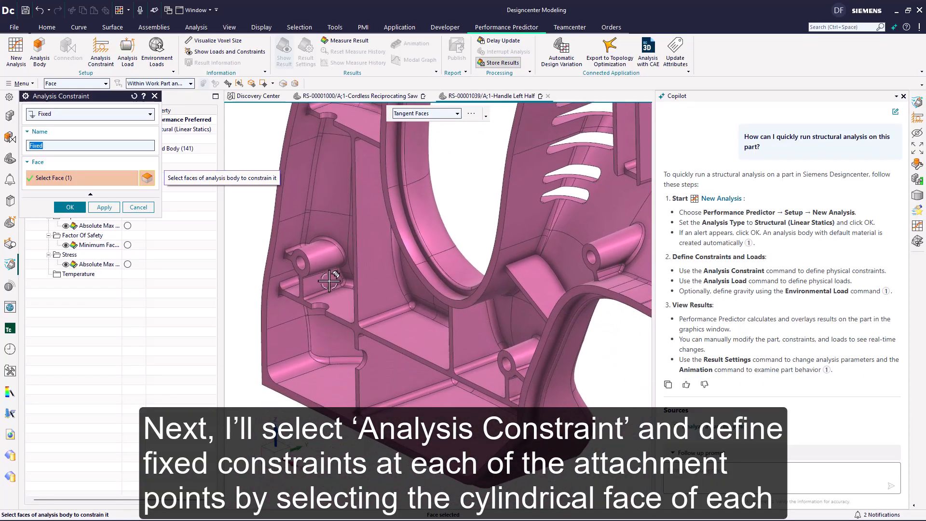
click(295, 254)
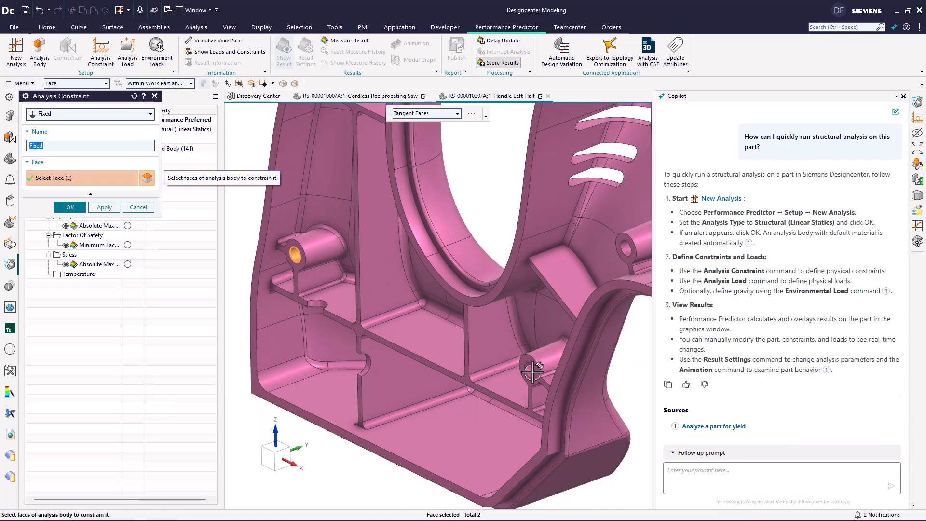
click(529, 368)
click(626, 249)
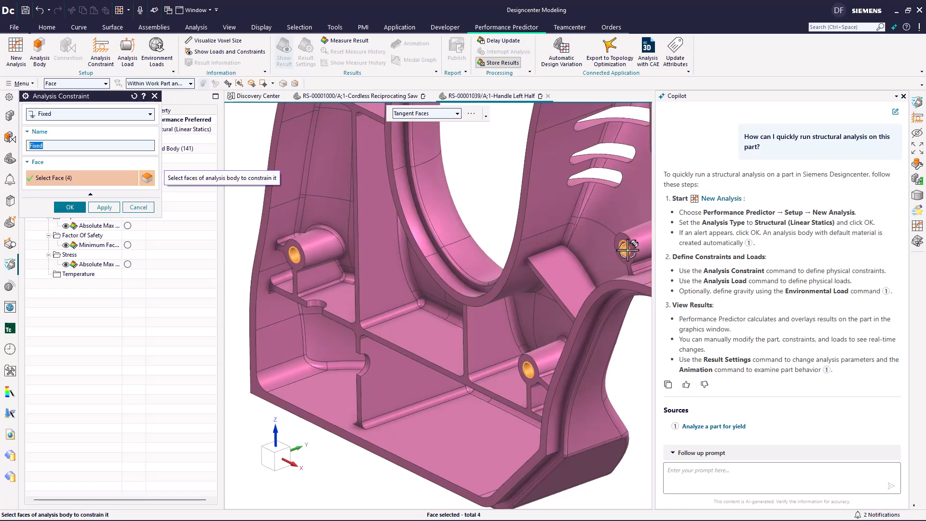
click(520, 288)
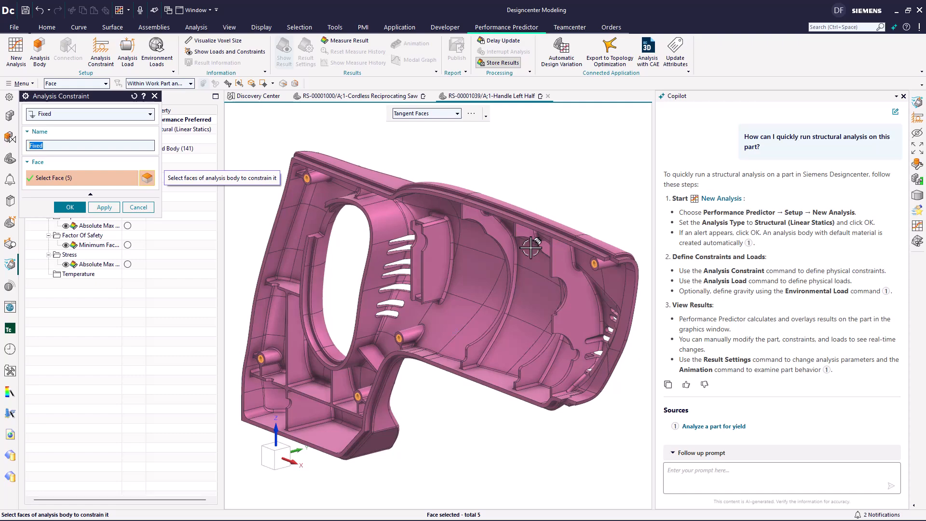
click(70, 208)
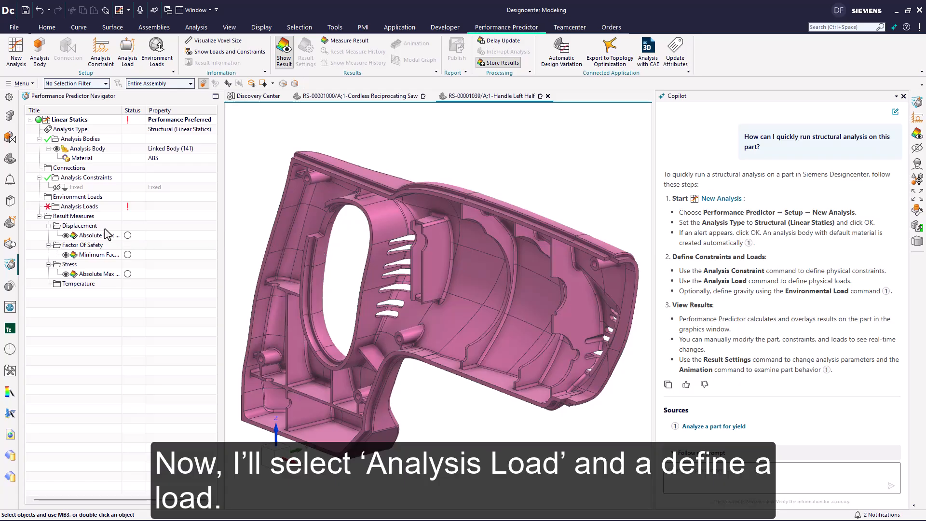
- Start a Bearing Load and select the nine curved inner edge faces of the two adjacent barrel ribs
double_click(77, 207)
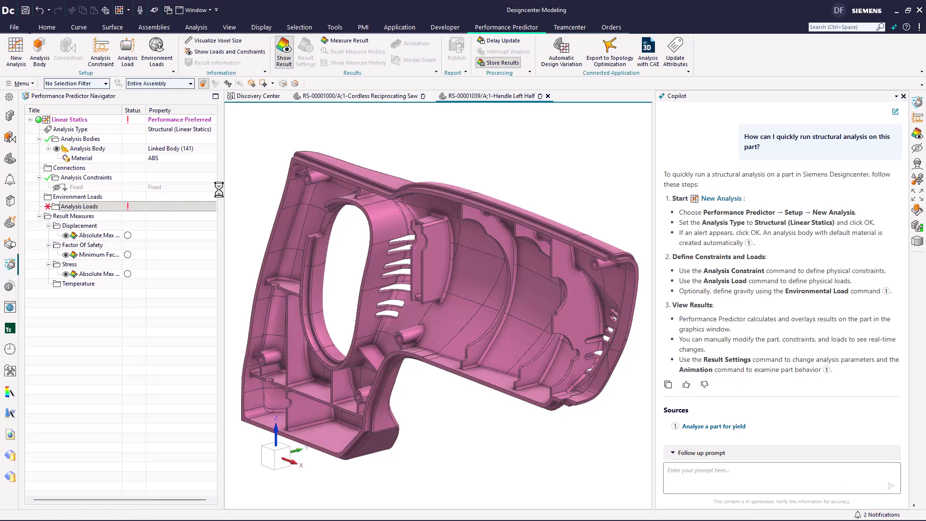
scroll(140, 186, up, 4)
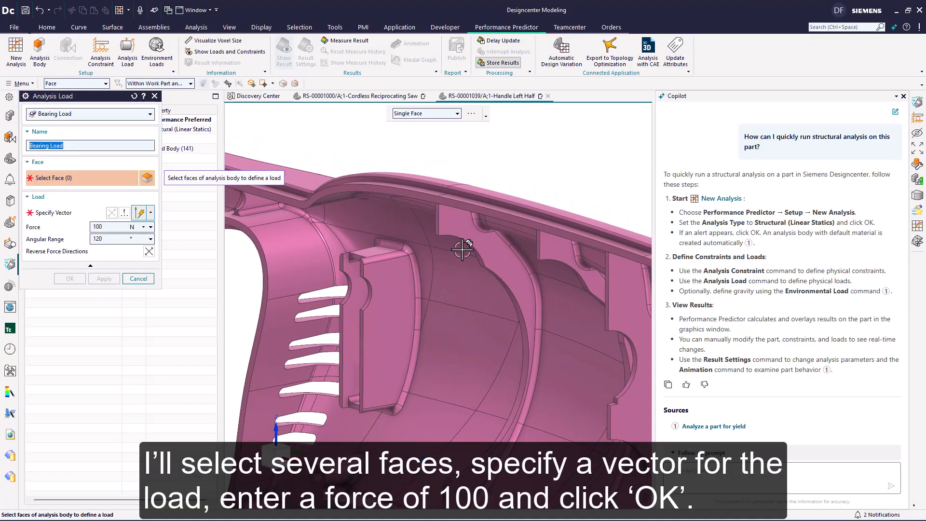
click(501, 255)
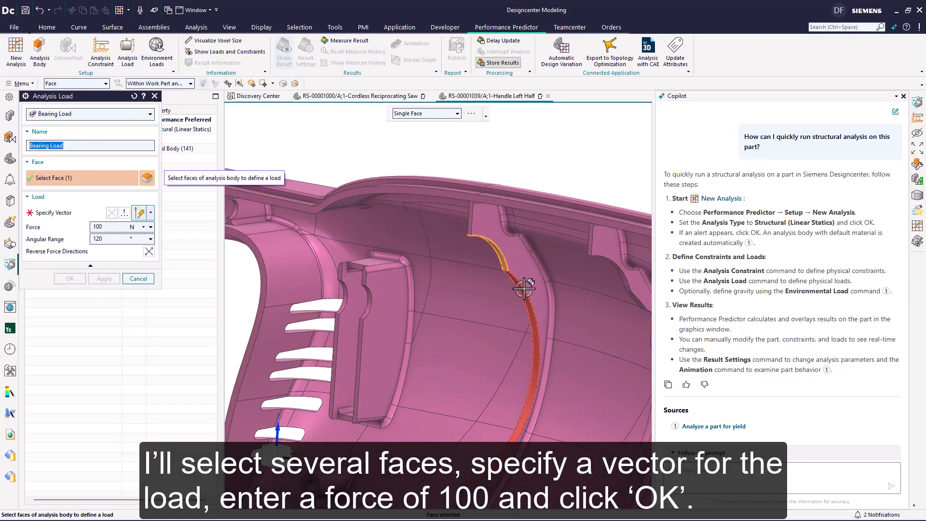
click(522, 396)
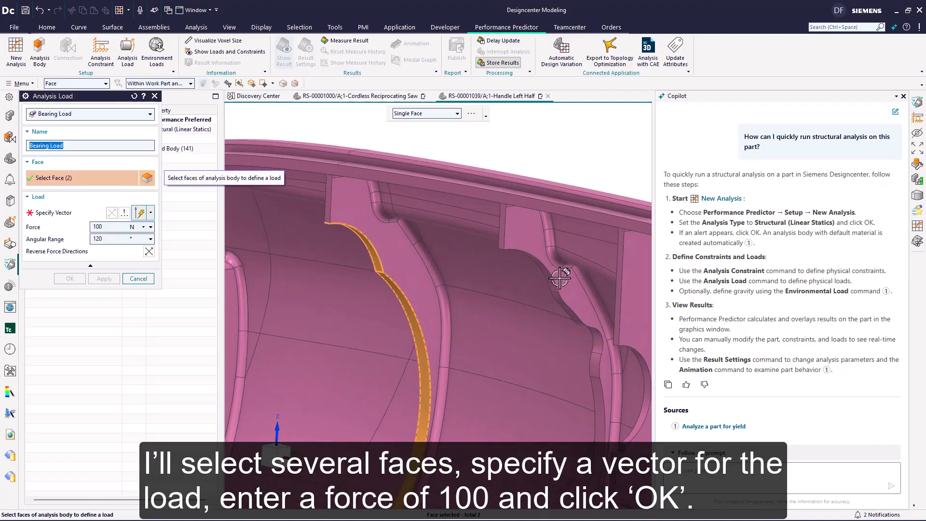
click(555, 256)
click(567, 273)
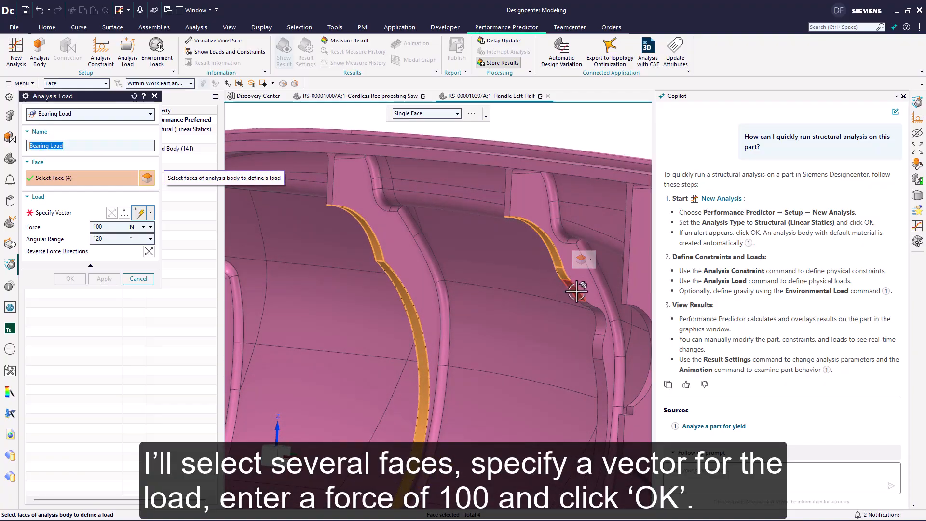
click(582, 296)
click(587, 307)
click(597, 322)
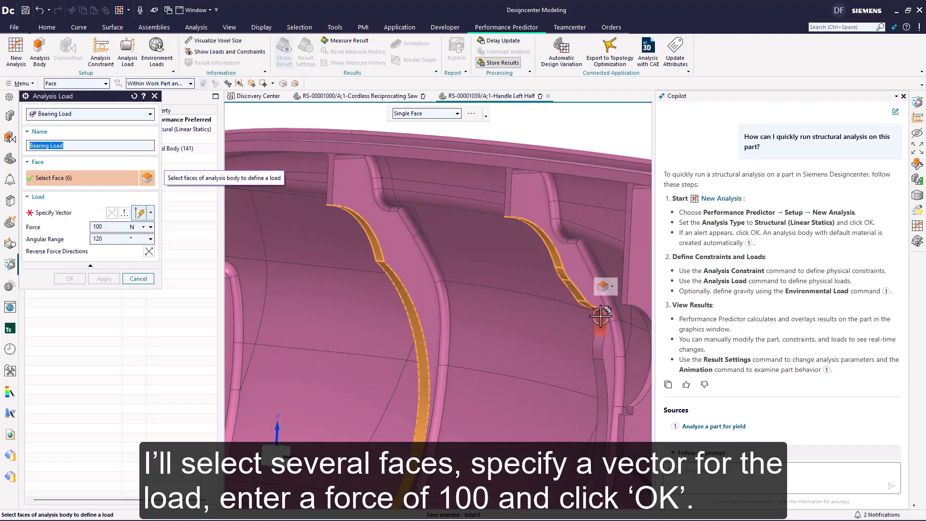
click(597, 349)
click(601, 373)
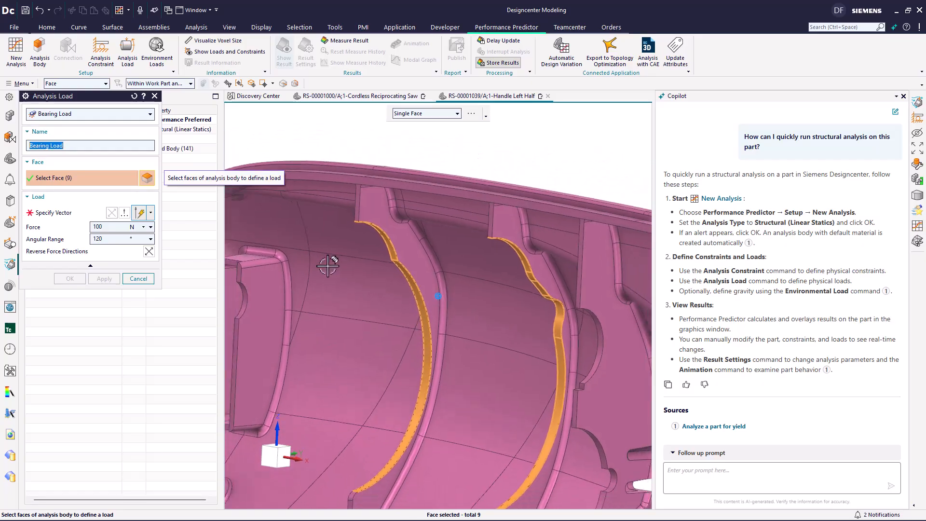
- Point the bearing load along the Y-axis with a 100 N force and 120° angular range, and apply it
click(58, 212)
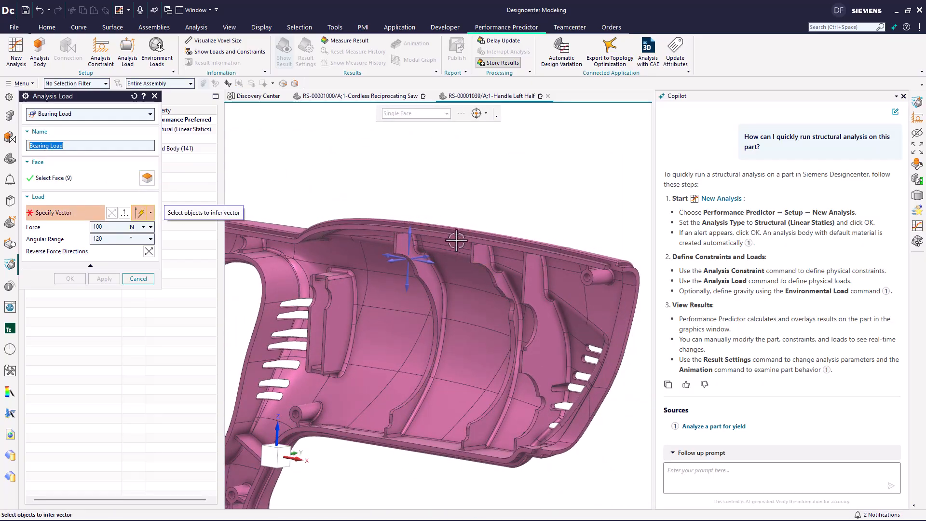
middle_drag(427, 254, 409, 264)
scroll(405, 259, up, 4)
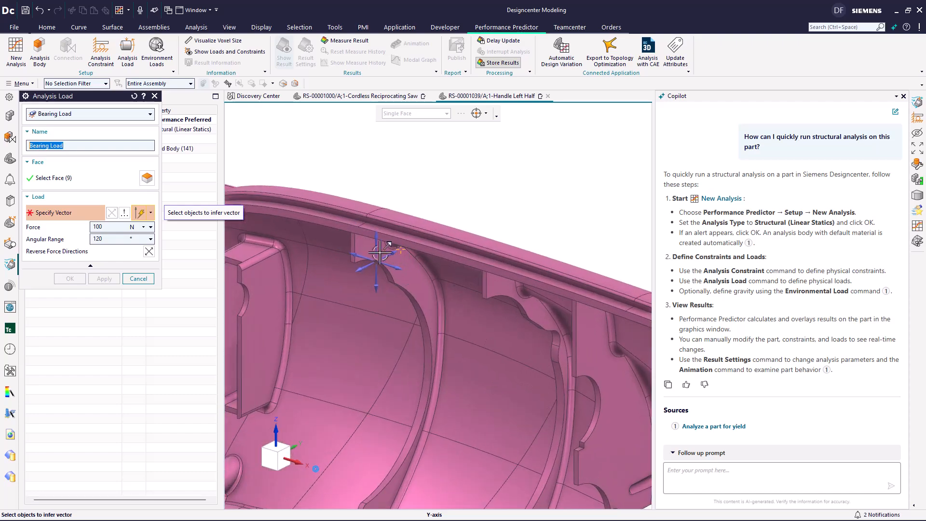
click(390, 251)
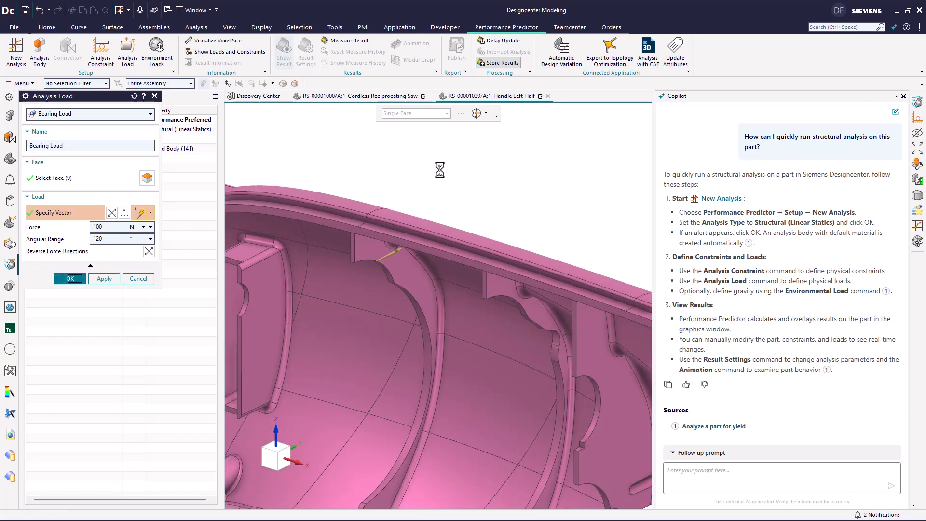
middle_drag(439, 170, 588, 150)
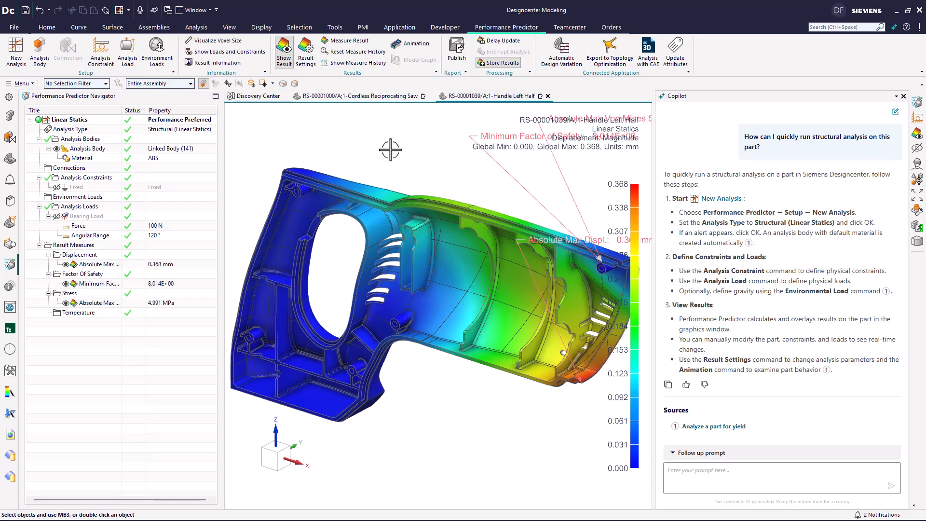
- Set the displayed result type to Stress with the Von Mises component and smooth contours
click(307, 59)
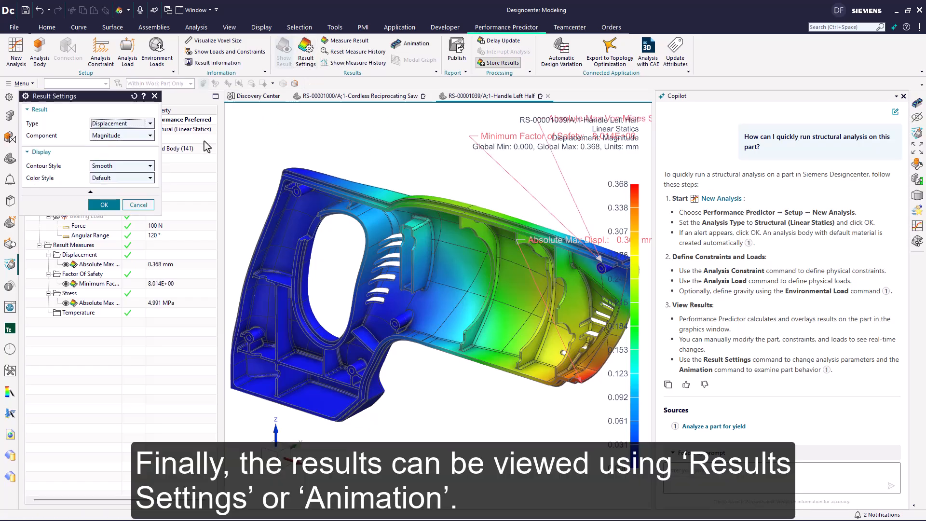
click(113, 123)
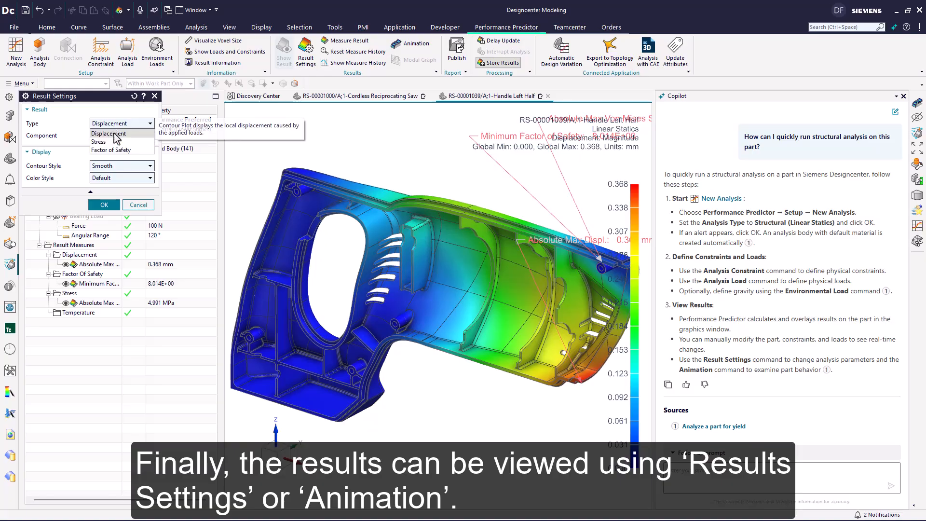
click(110, 150)
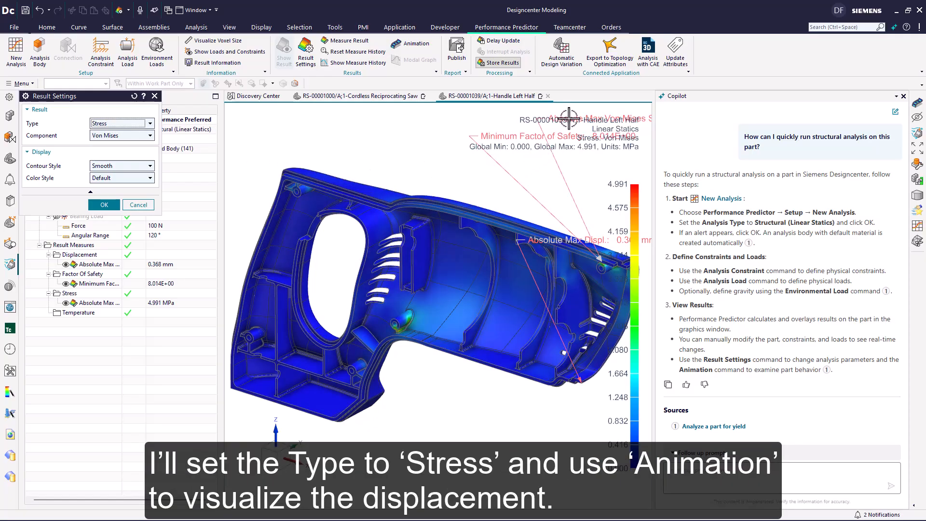
click(104, 205)
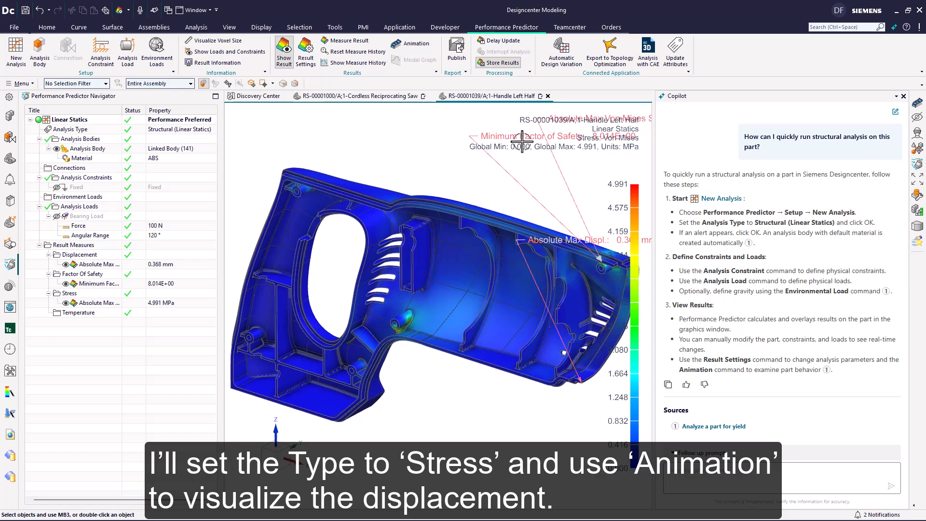
- Move the stress and safety factor labels above the handle and the maximum displacement label below it
drag(570, 121, 338, 117)
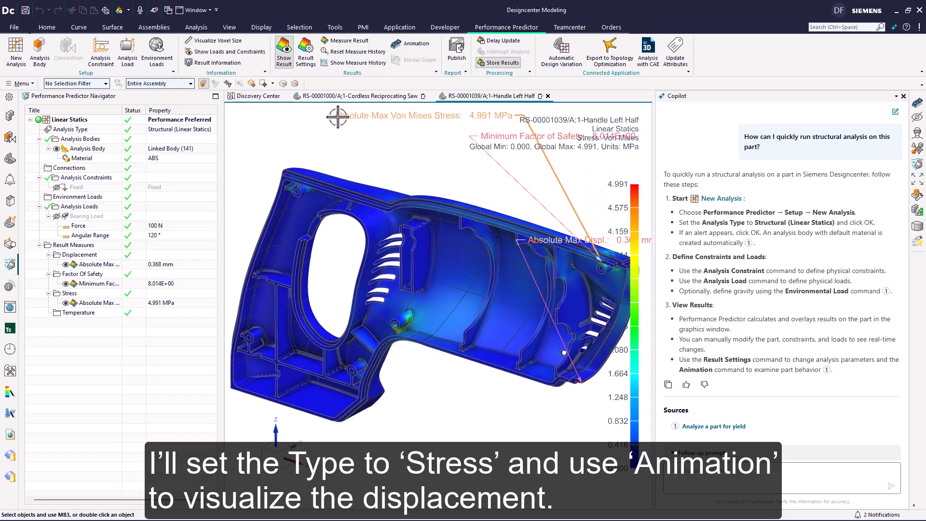
drag(497, 134, 387, 138)
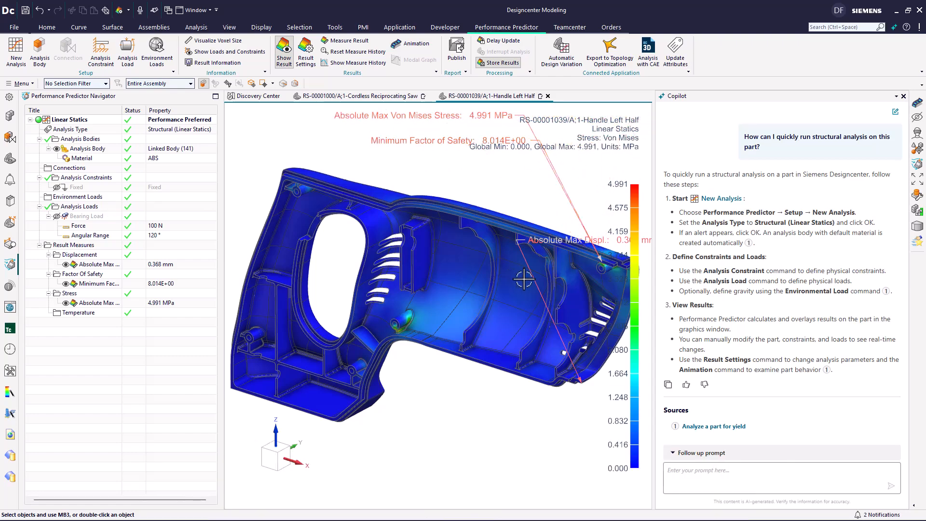
drag(533, 240, 343, 455)
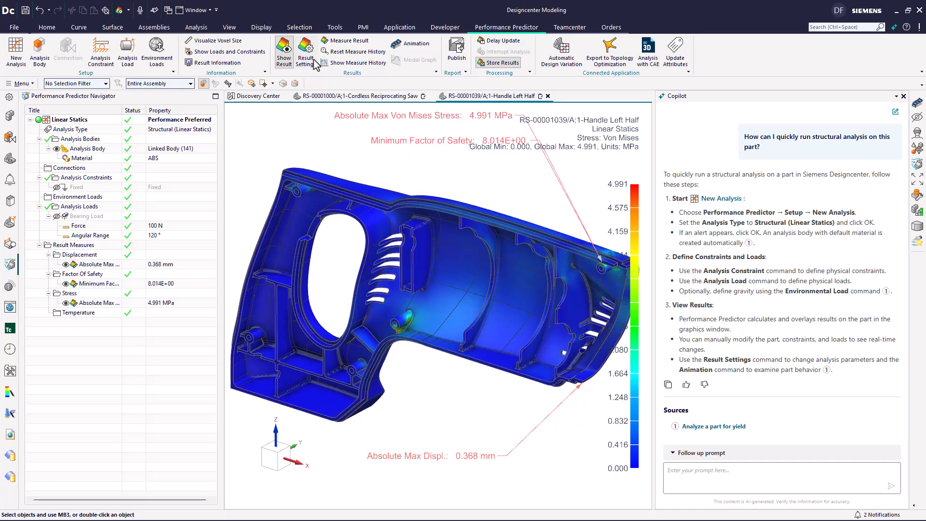
- Play the full-cycle deformation animation of the stress result, stop it and close the animation controls
click(409, 44)
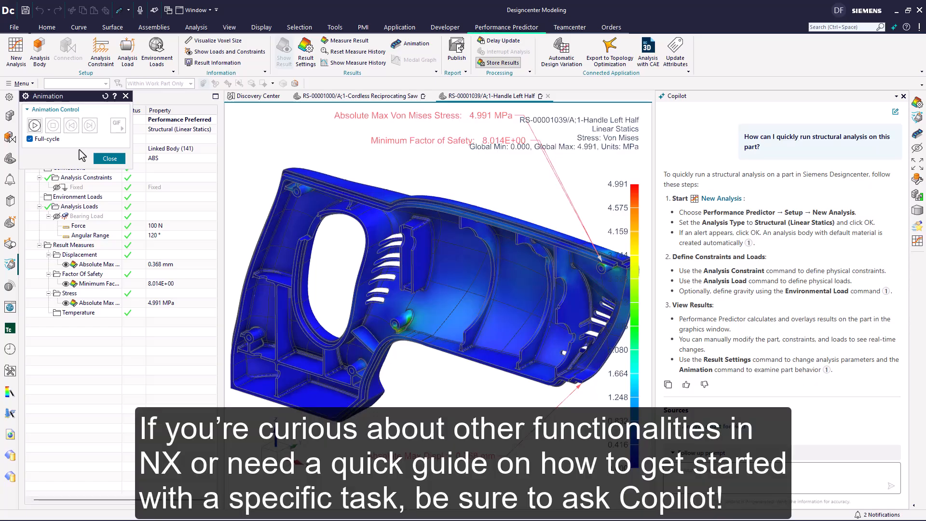
click(35, 126)
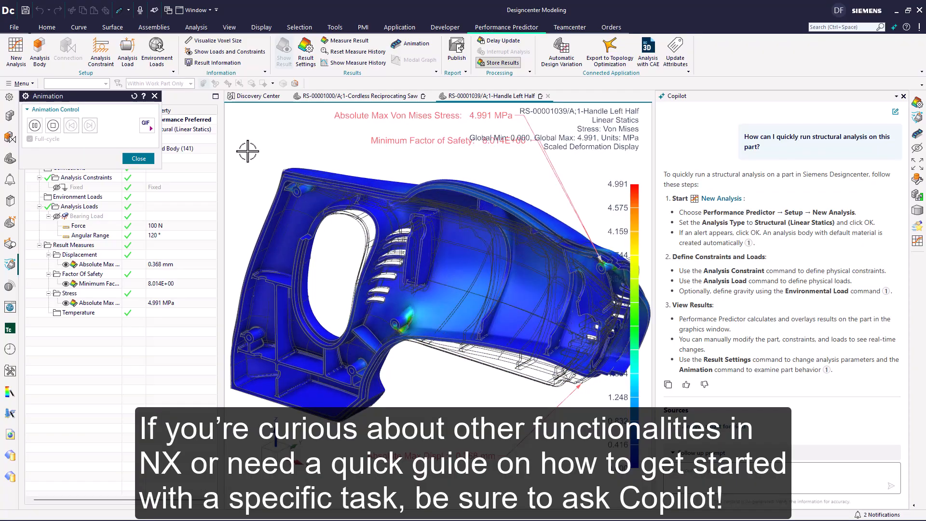
click(53, 125)
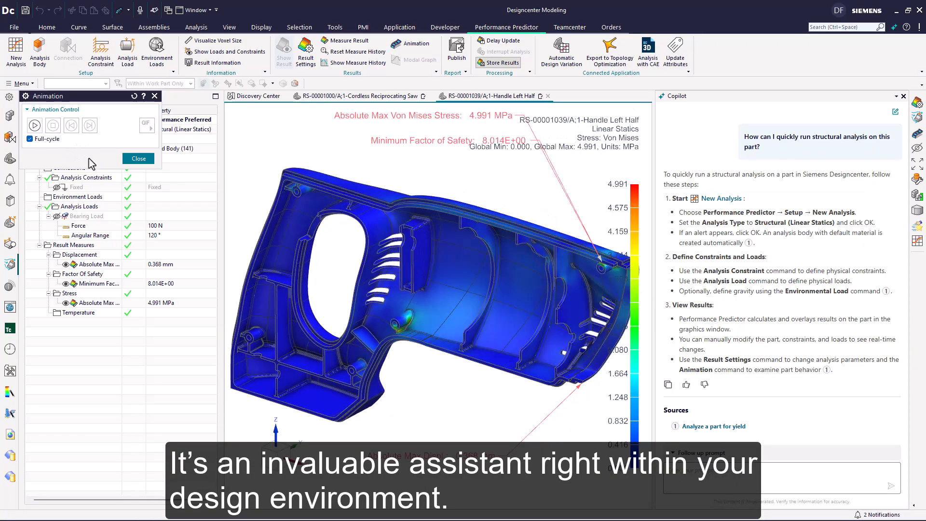
click(138, 158)
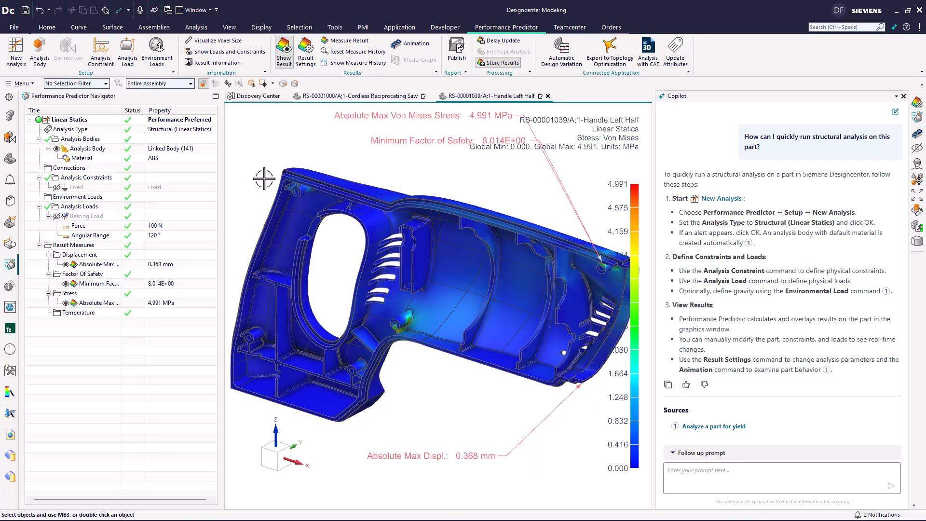